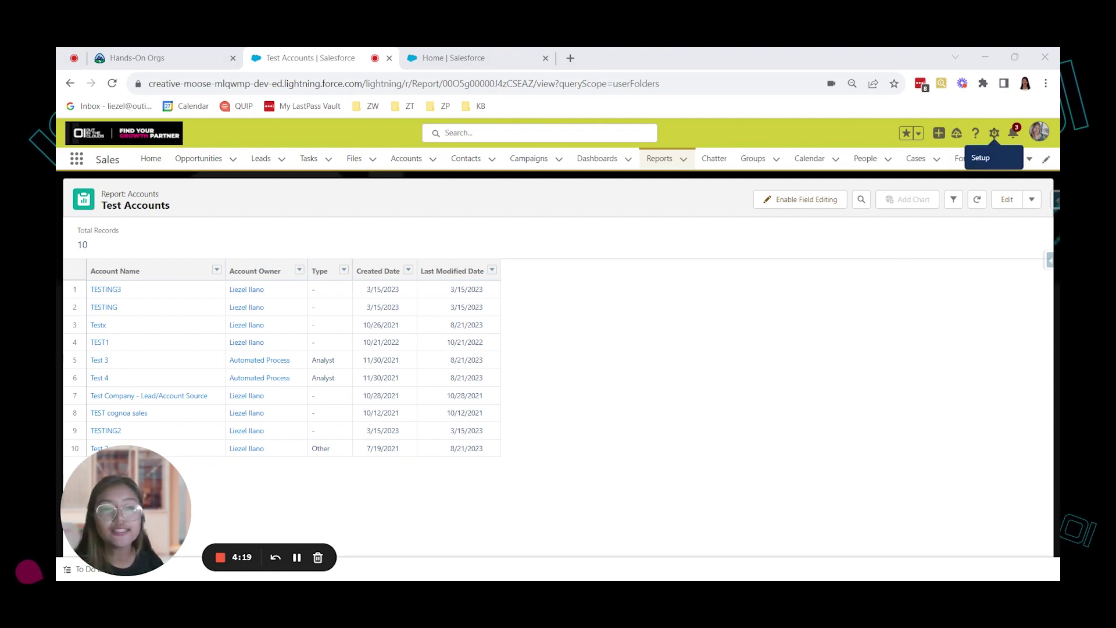
- Open Mass Delete Records from Setup by searching 'mass del' in Quick Find
click(995, 136)
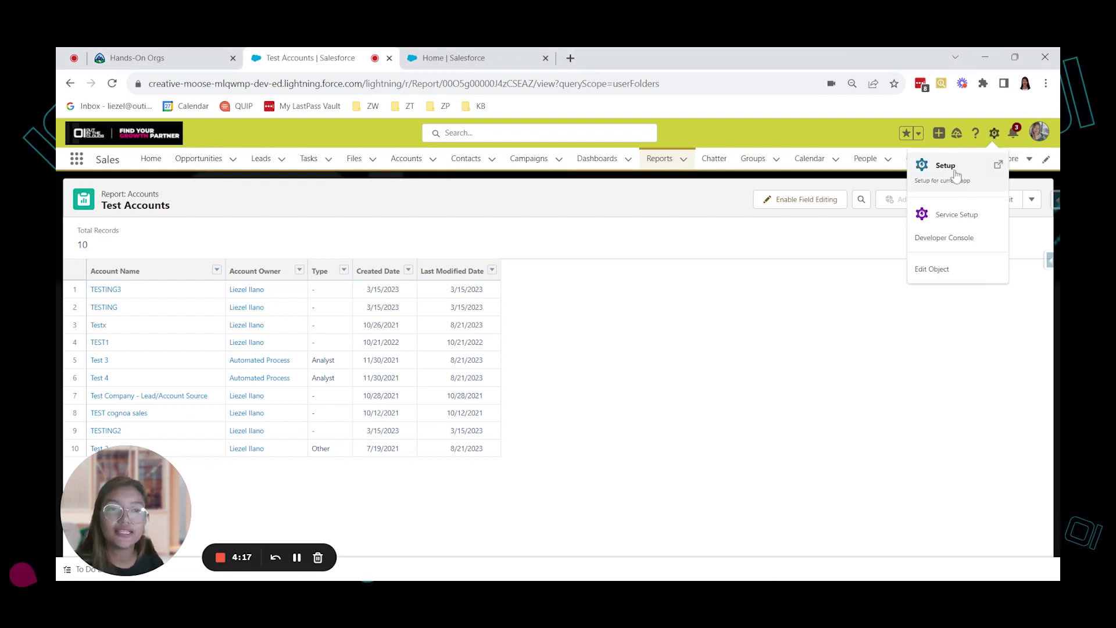
click(974, 181)
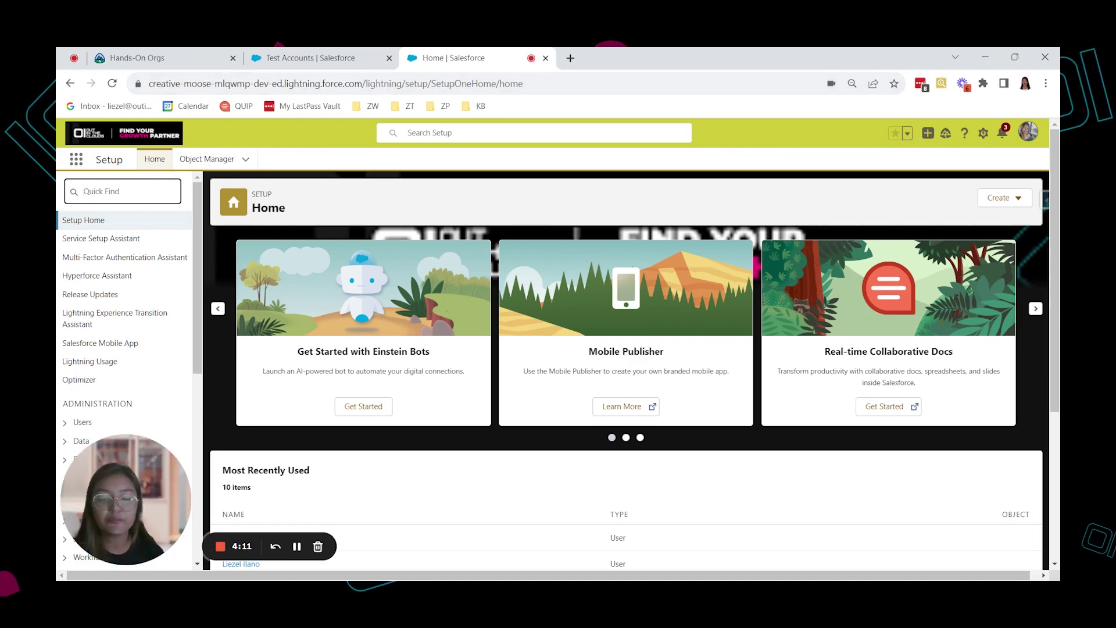
text(ma)
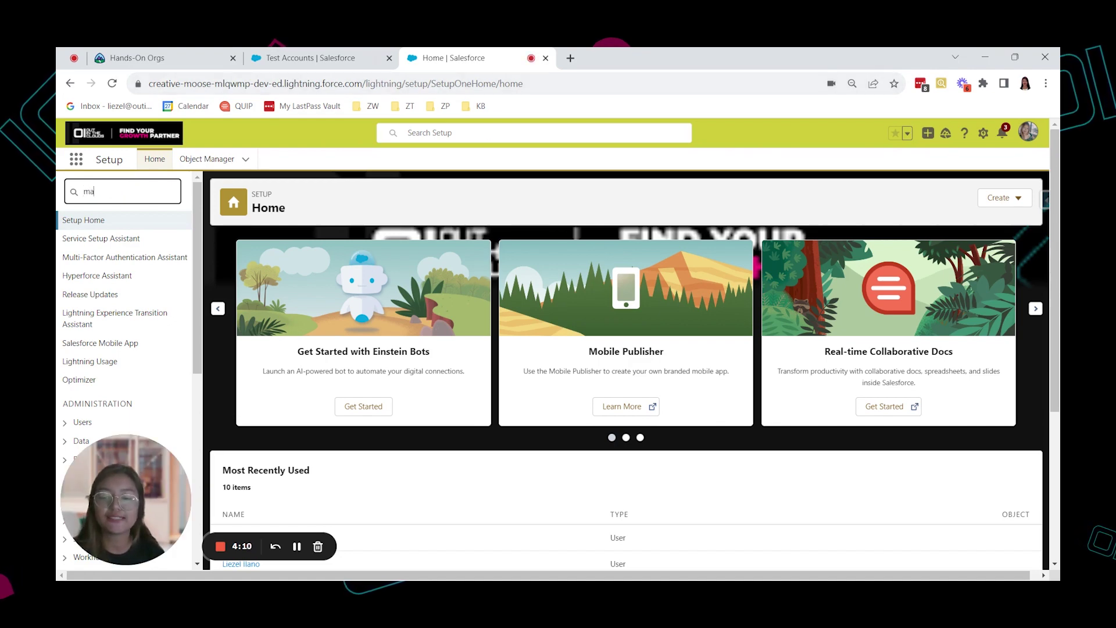
text(ss del)
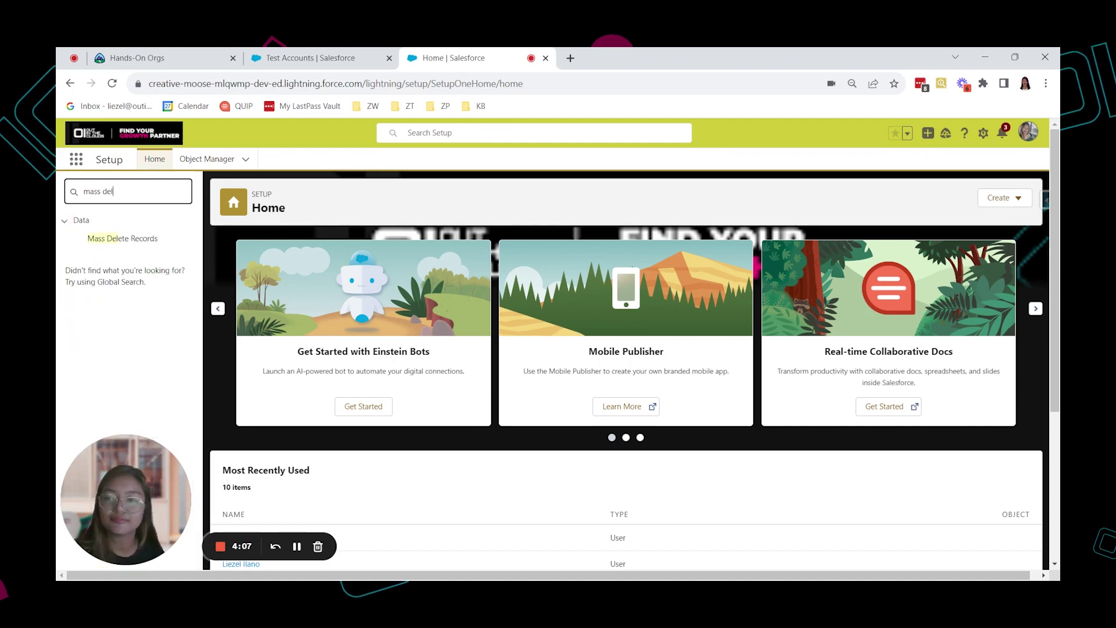
click(132, 243)
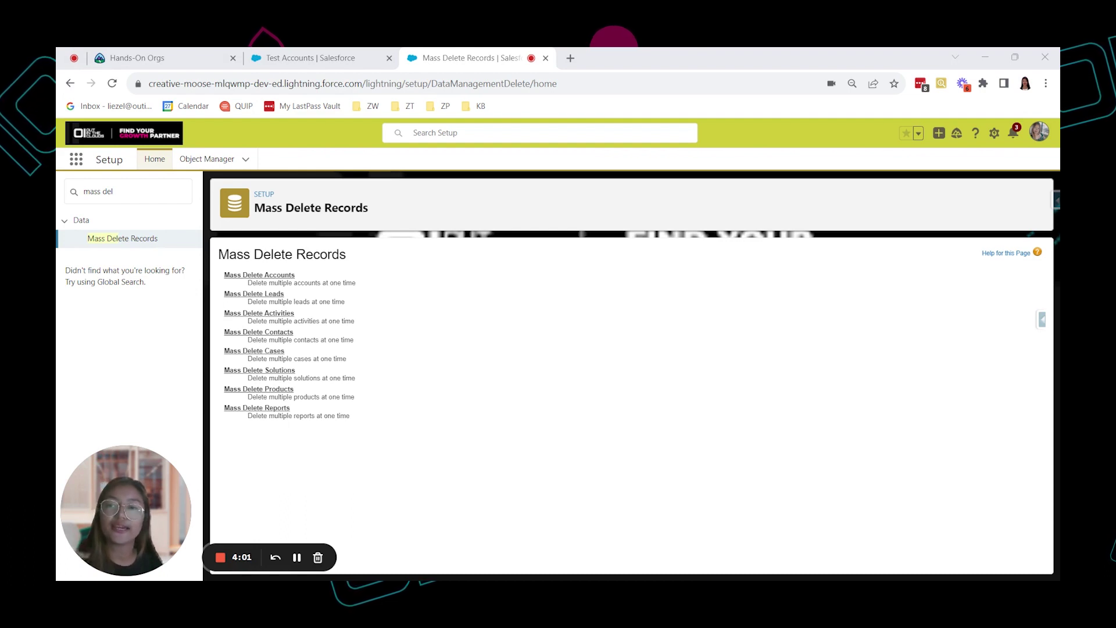
- Open Mass Delete Accounts and highlight the related-data and archive-first warnings
click(260, 275)
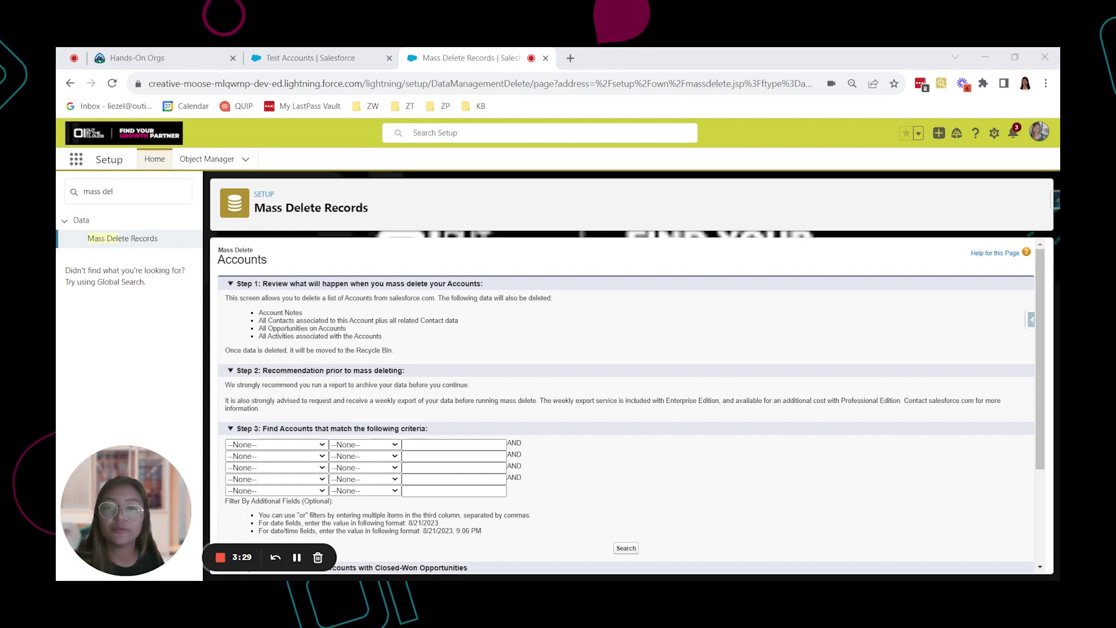
drag(258, 321, 458, 320)
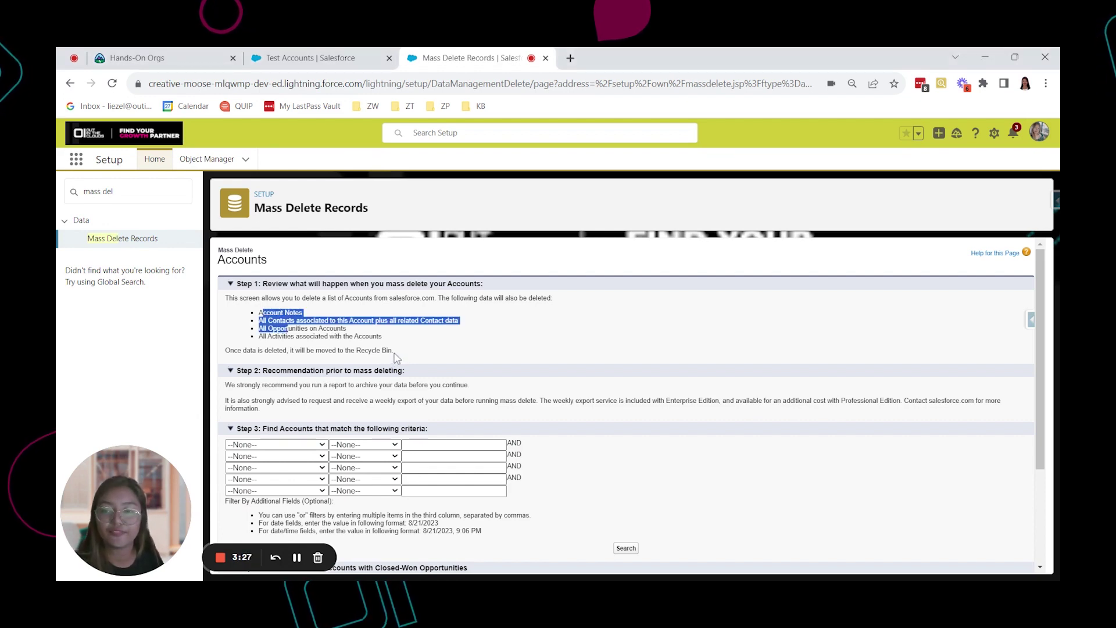
drag(394, 350, 228, 351)
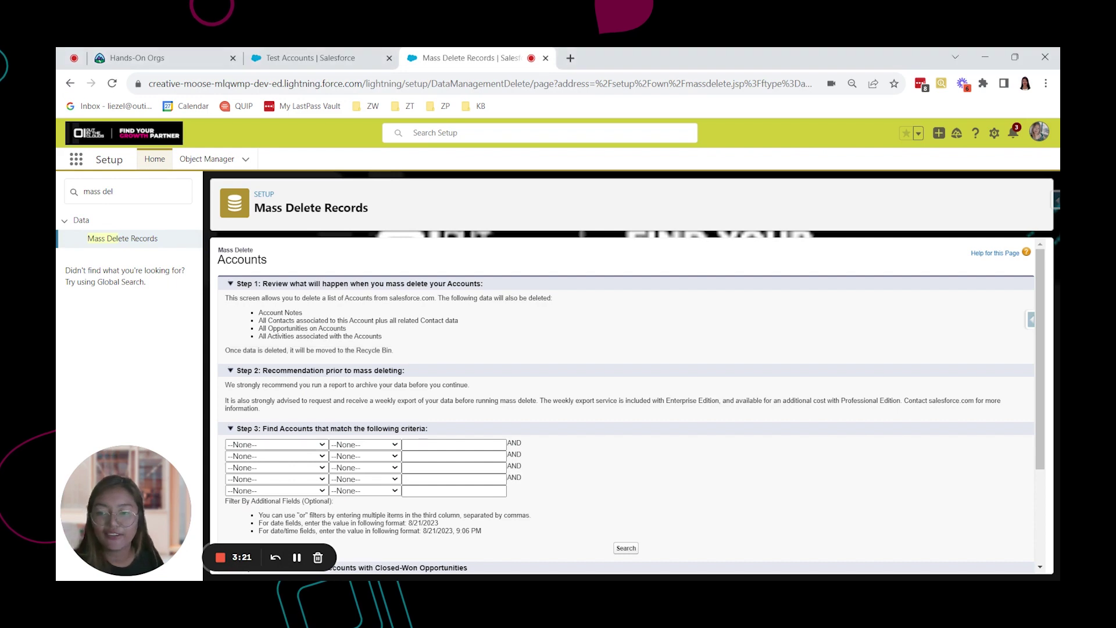
drag(263, 371, 412, 376)
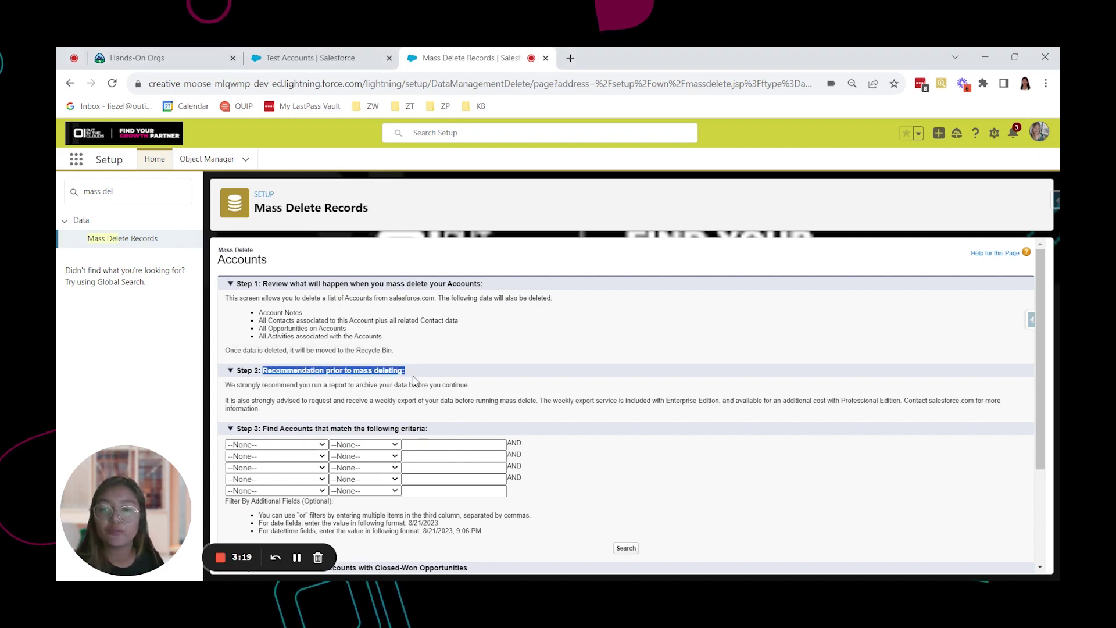
click(382, 400)
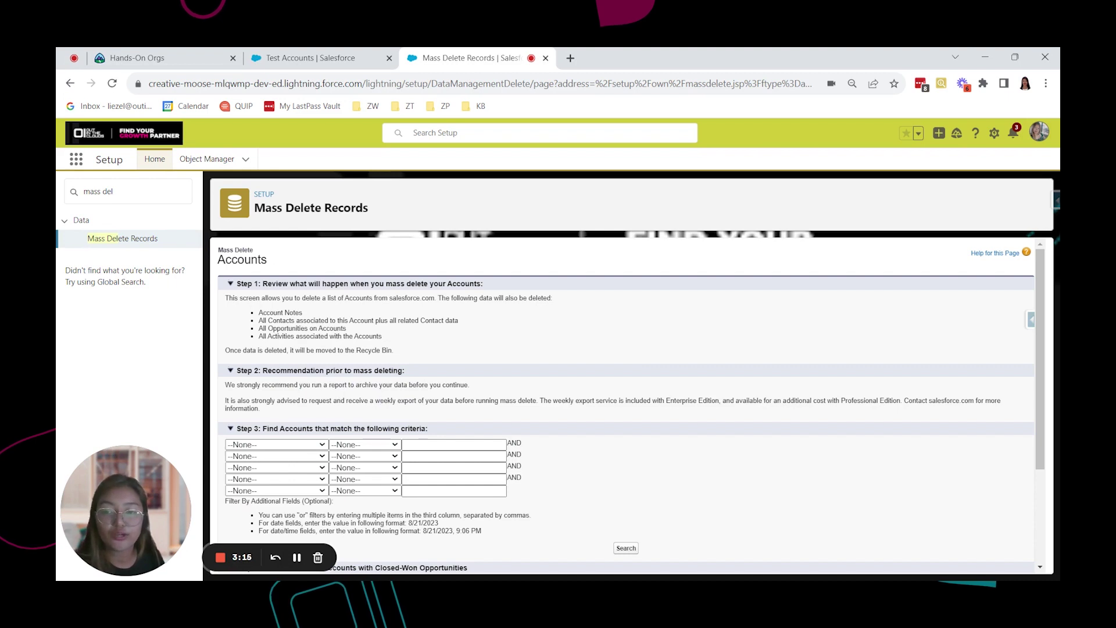
drag(324, 385, 449, 385)
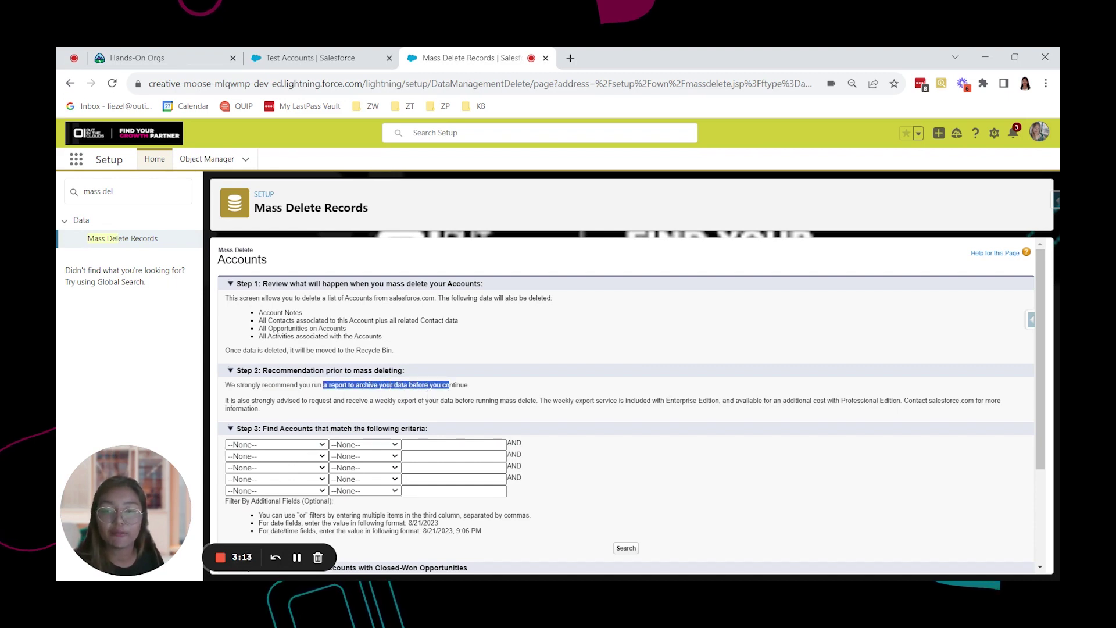
click(478, 395)
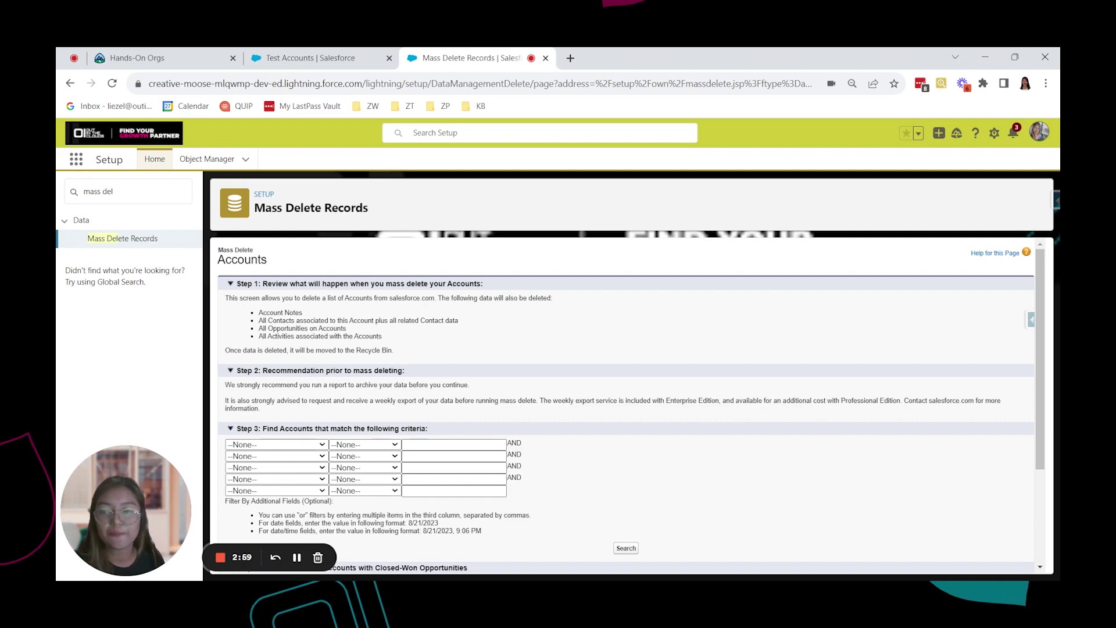
- Set the first filter row to Account Name contains 'Test' and run the search
scroll(631, 407, down, 1)
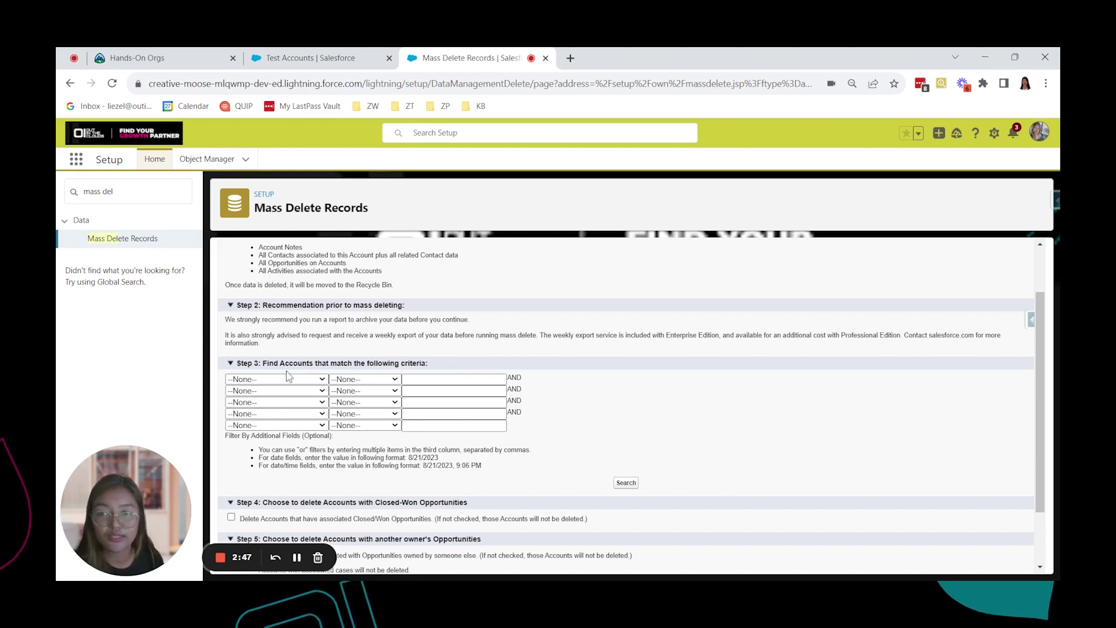
click(287, 378)
click(273, 400)
click(395, 385)
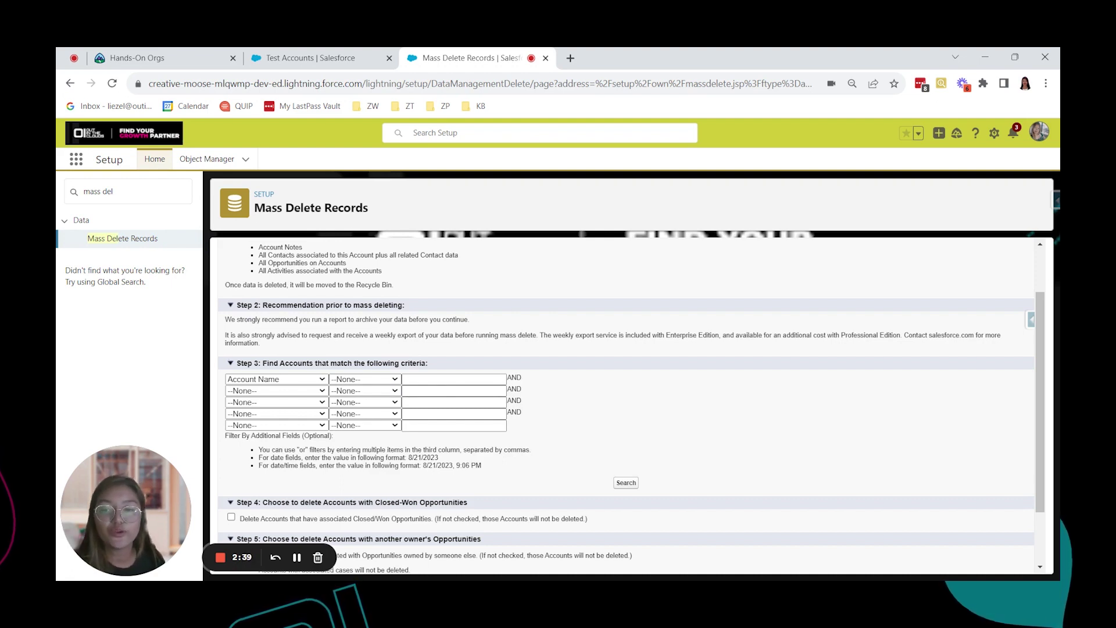
key(c)
key(Tab)
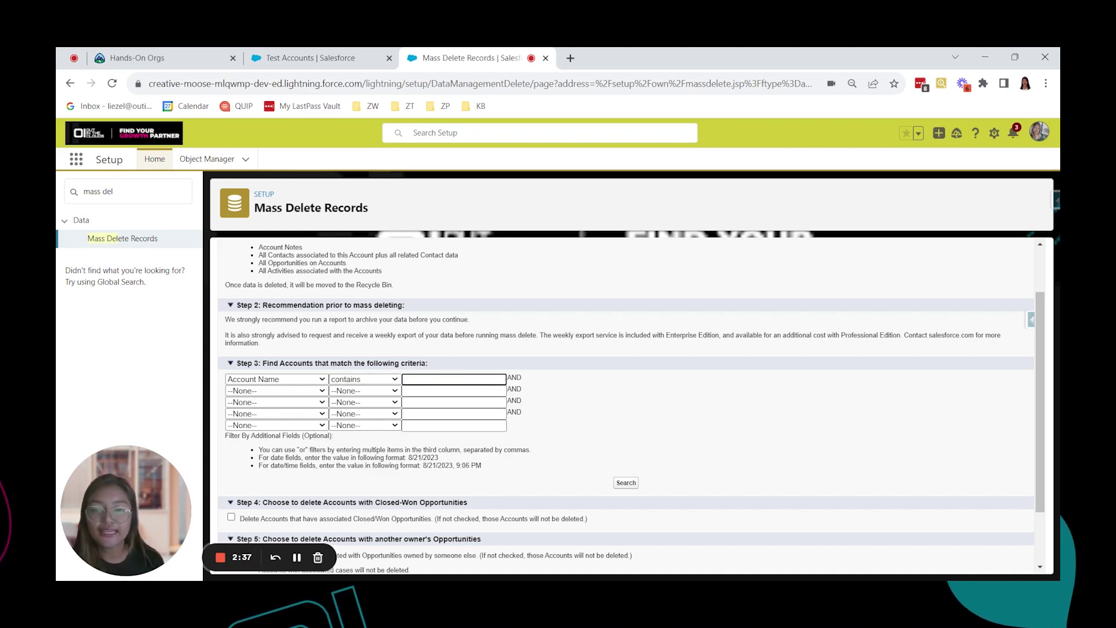
text(Test)
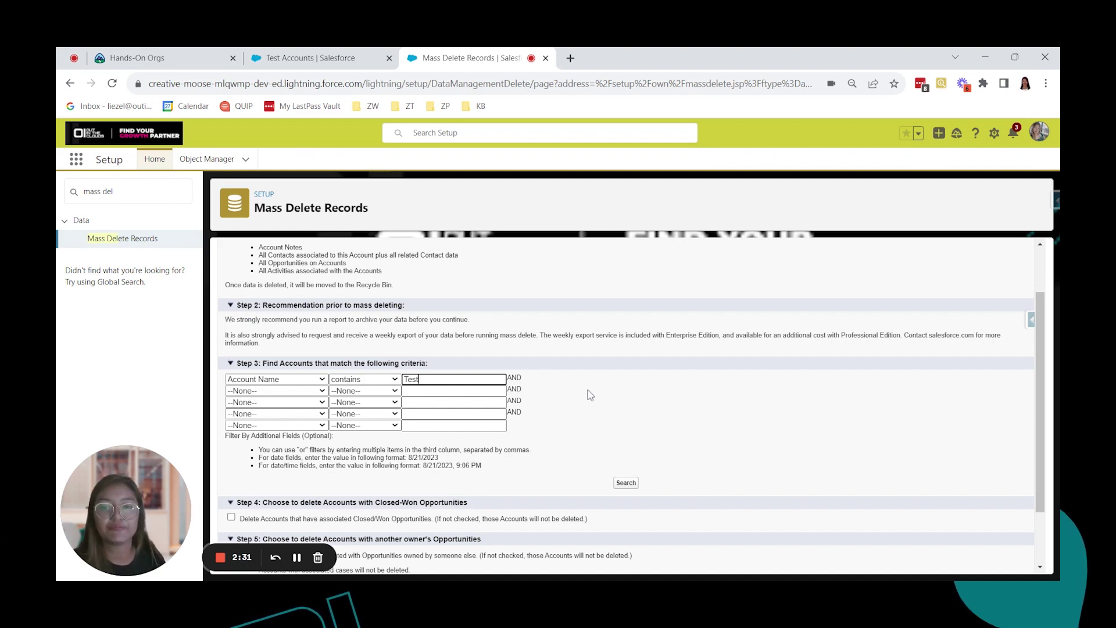
click(630, 488)
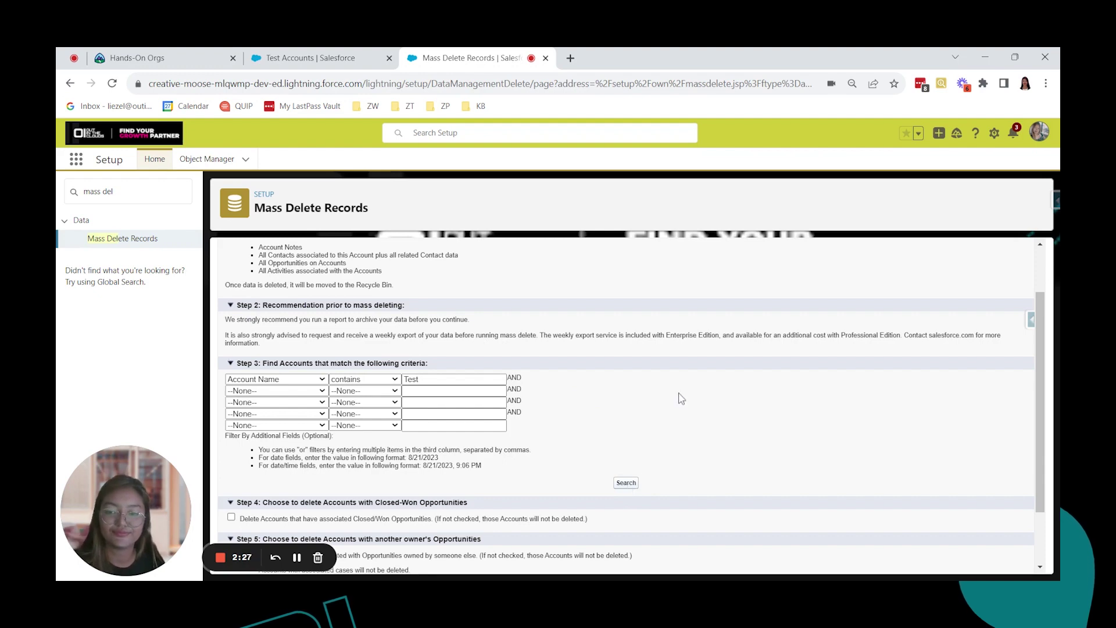
- Check 'Delete Accounts that are associated with Opportunities owned by someone else' for the 10 matched accounts
scroll(681, 398, down, 4)
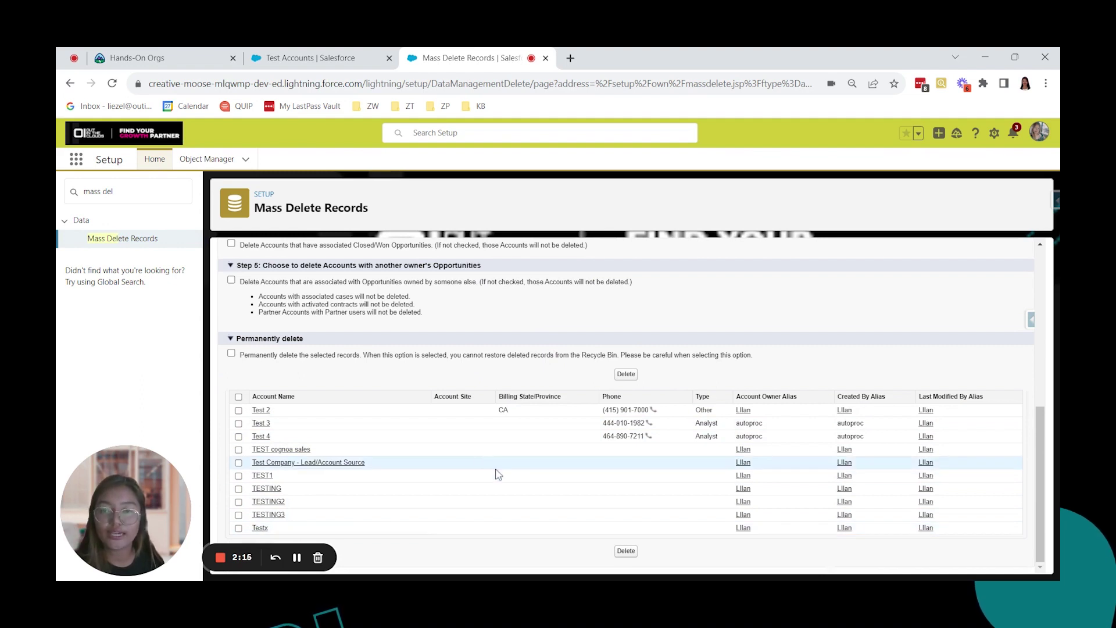
scroll(498, 475, up, 3)
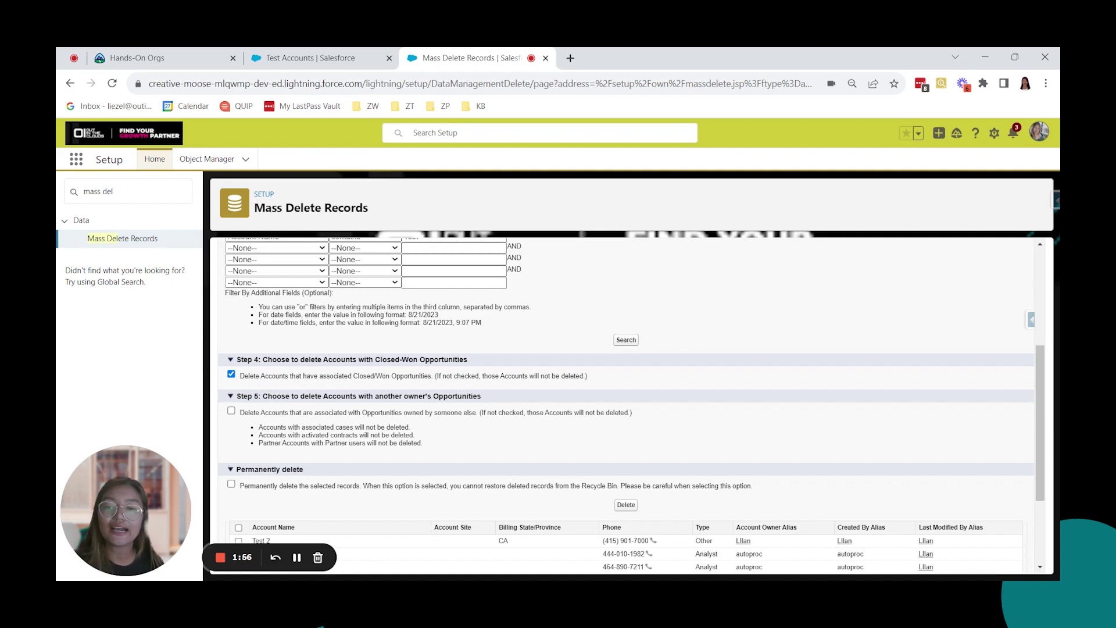
drag(358, 396, 507, 399)
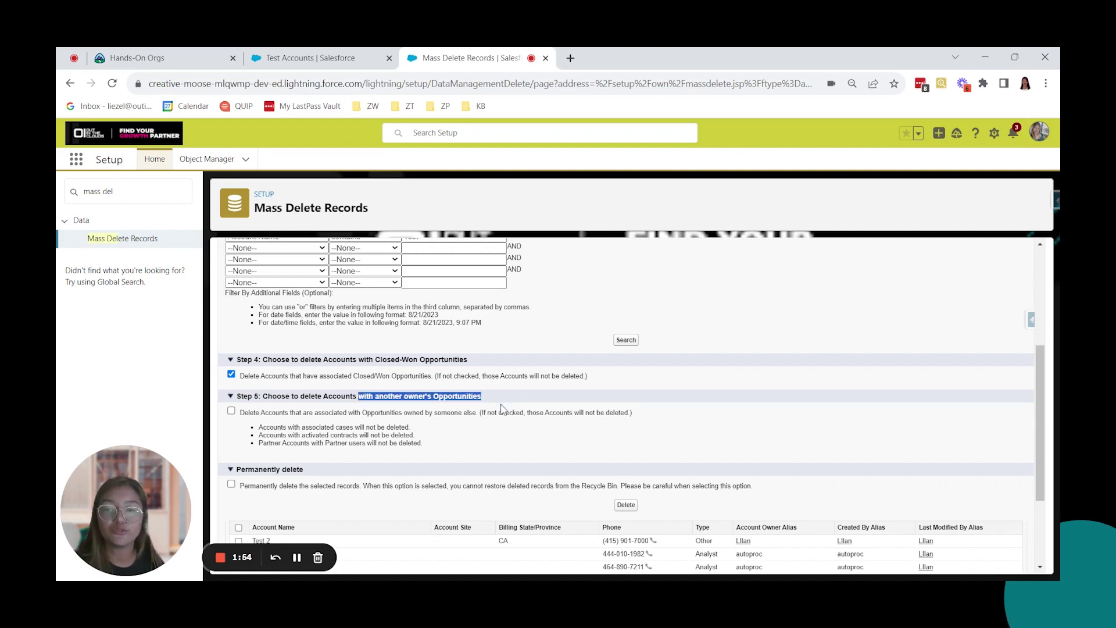
click(505, 452)
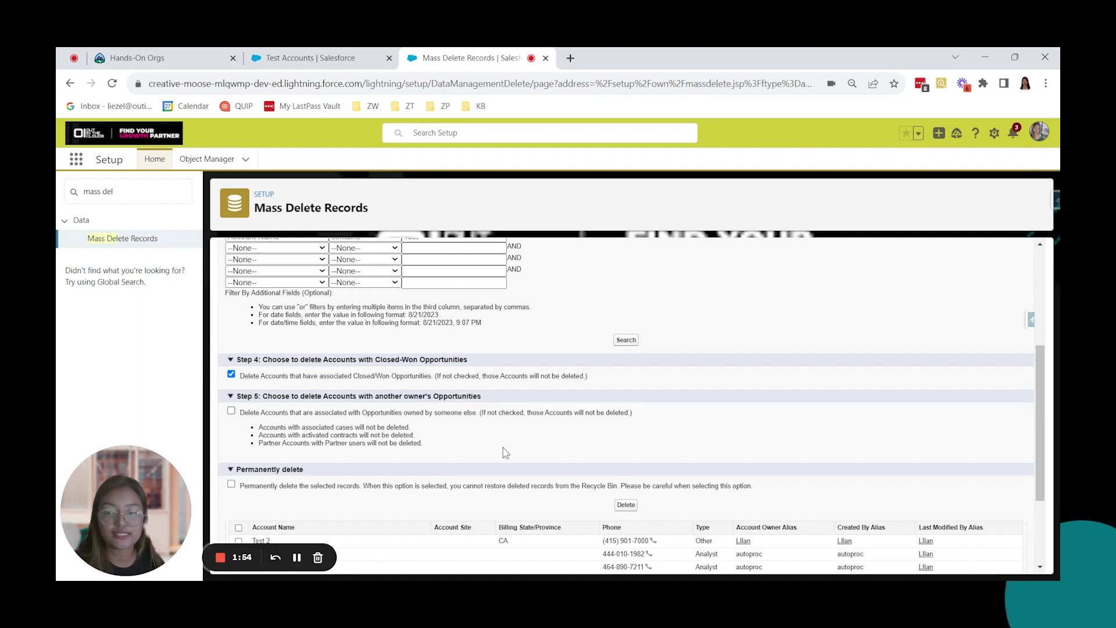
click(231, 411)
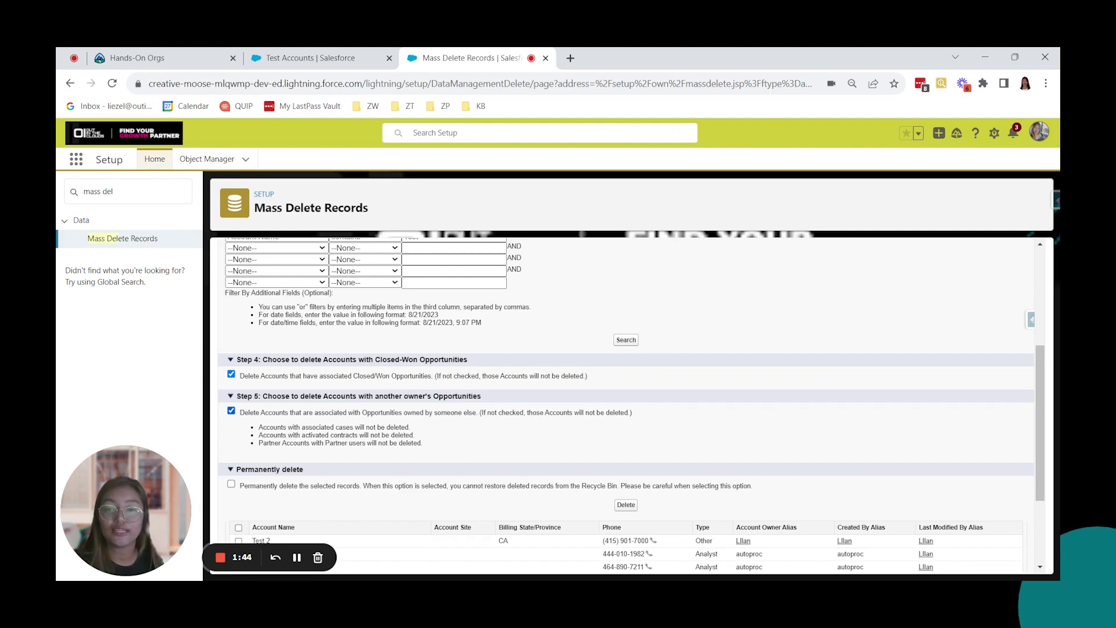
scroll(542, 419, down, 2)
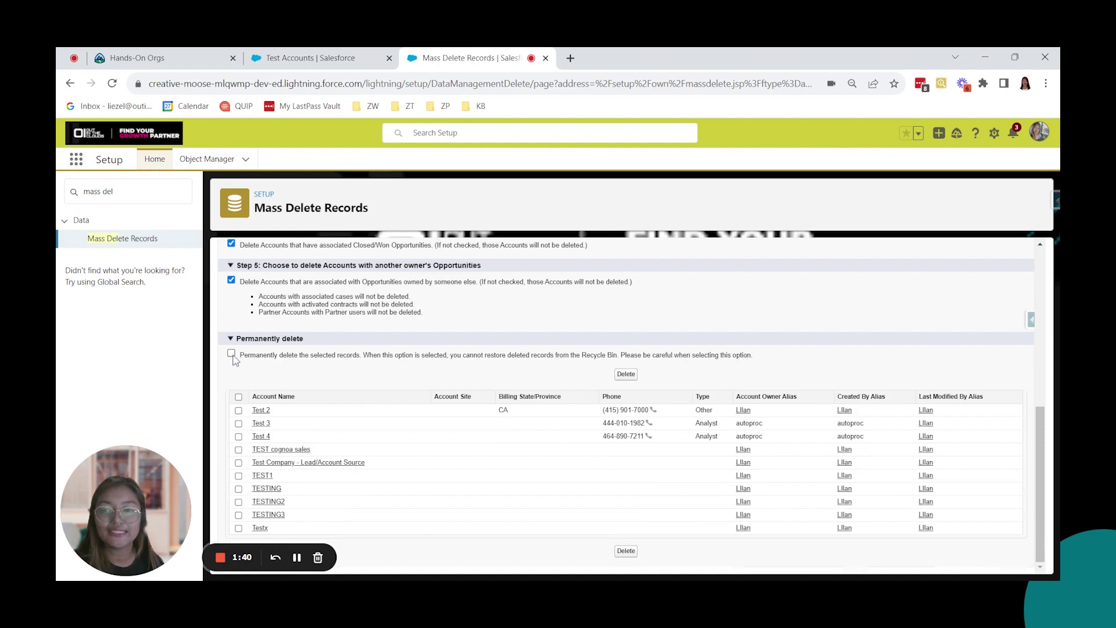
- Review the permanent deletion warning and select all 10 matched Test accounts for deletion
drag(361, 355, 301, 365)
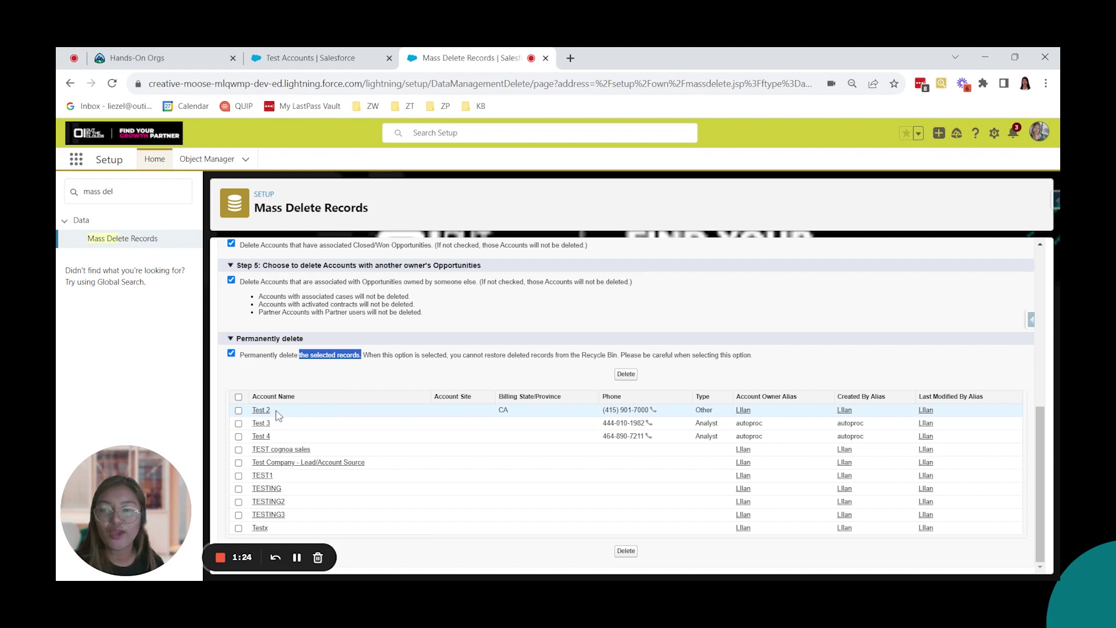
click(239, 410)
click(239, 423)
click(239, 437)
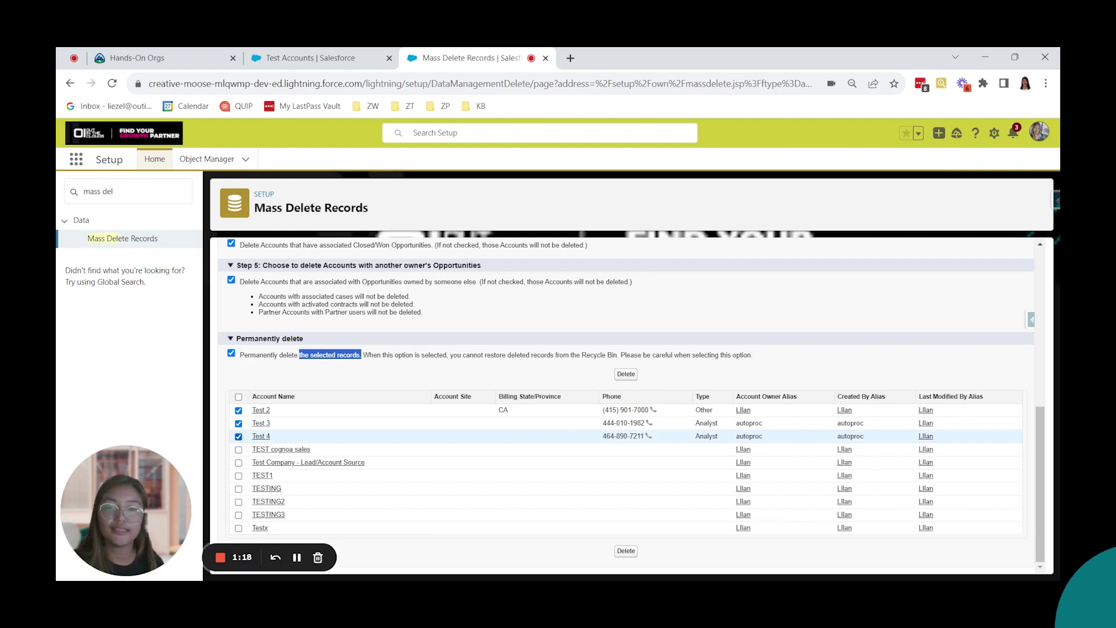
click(238, 398)
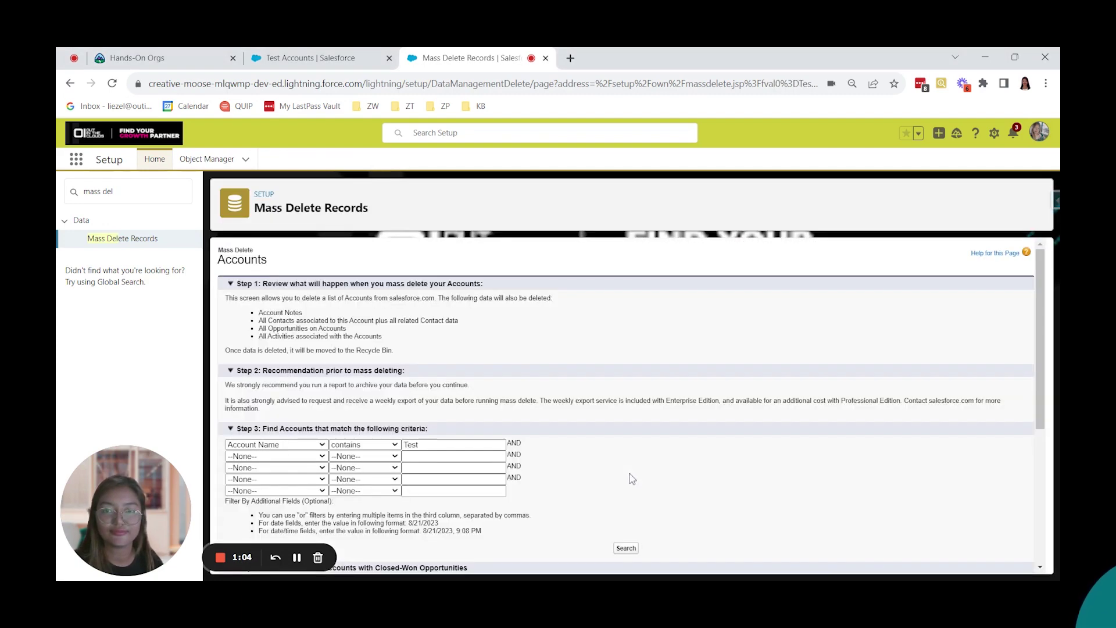
- Select the three remaining accounts, enable Closed-Won, other-owner and permanent deletion, and delete
scroll(633, 478, down, 6)
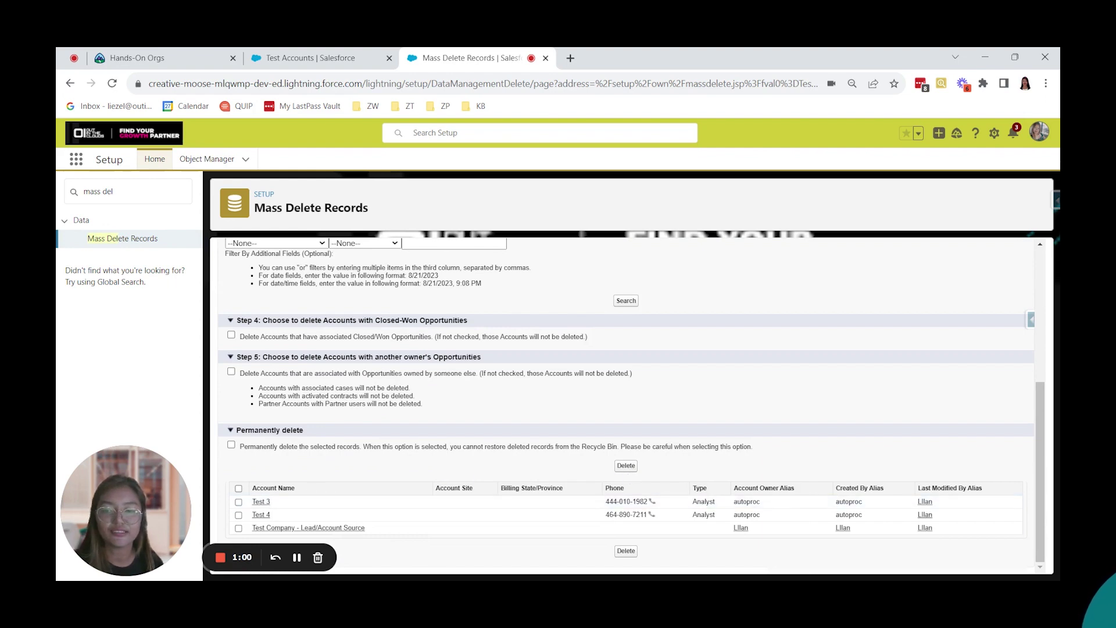
click(238, 489)
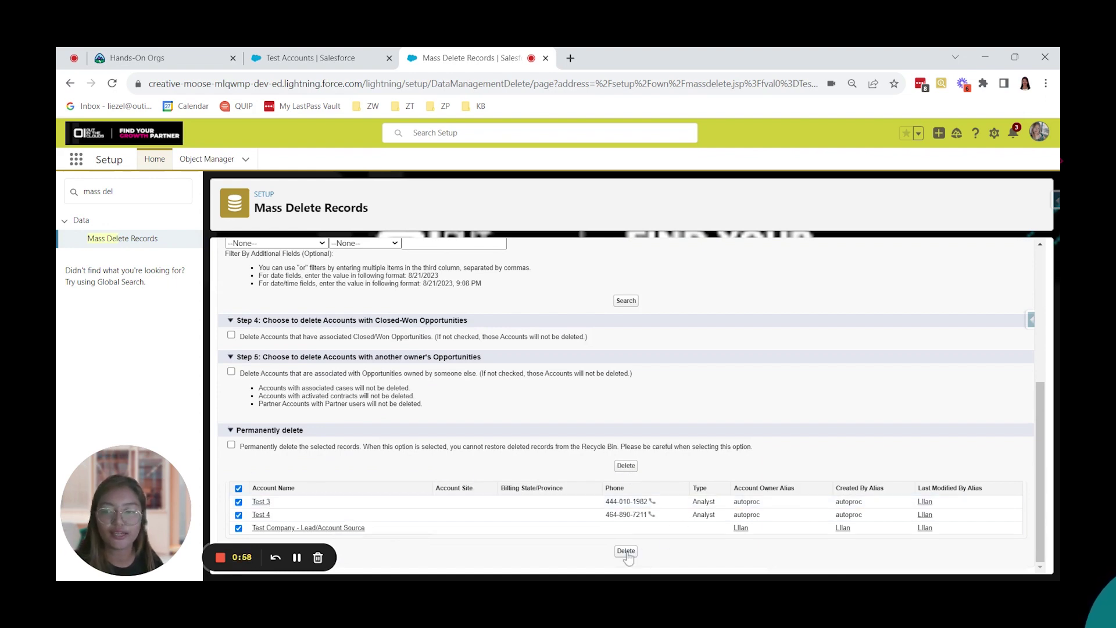
click(232, 372)
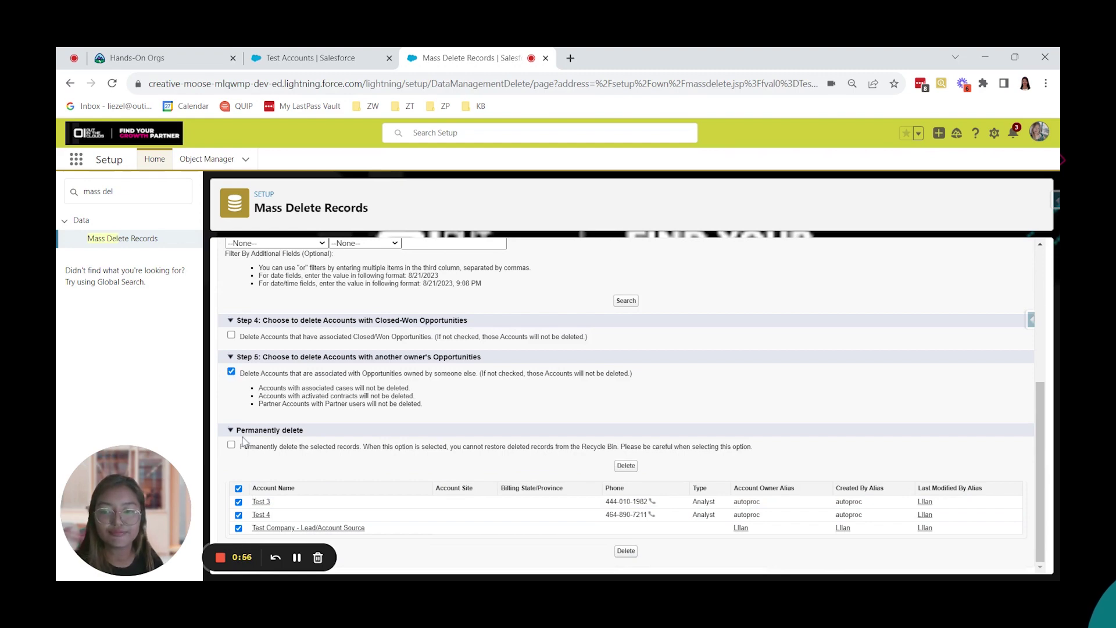
click(231, 446)
click(231, 336)
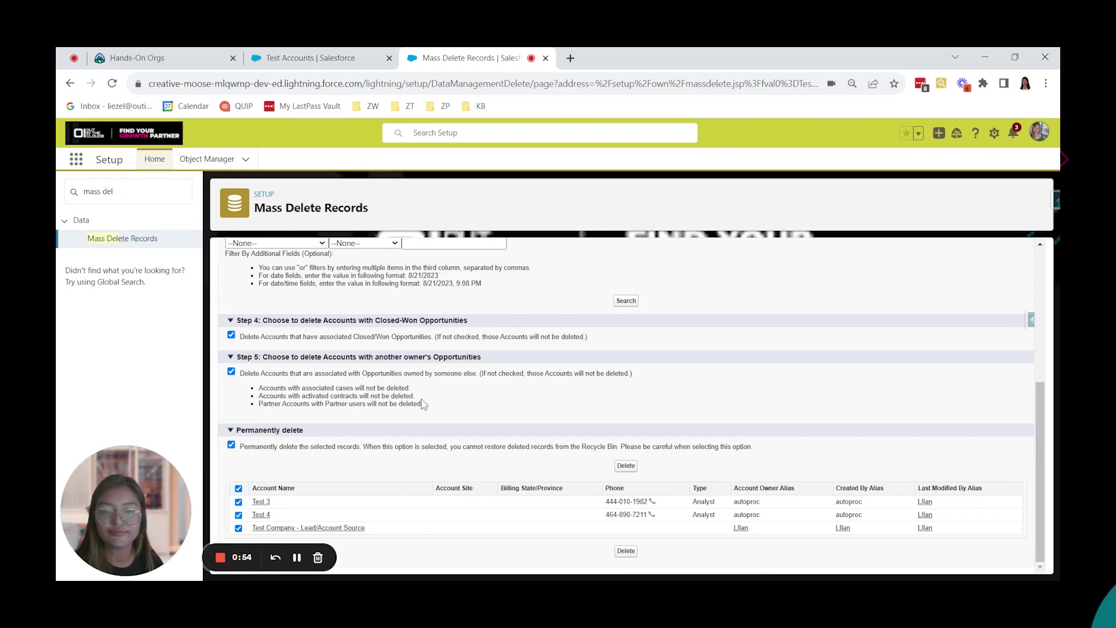
scroll(444, 428, up, 4)
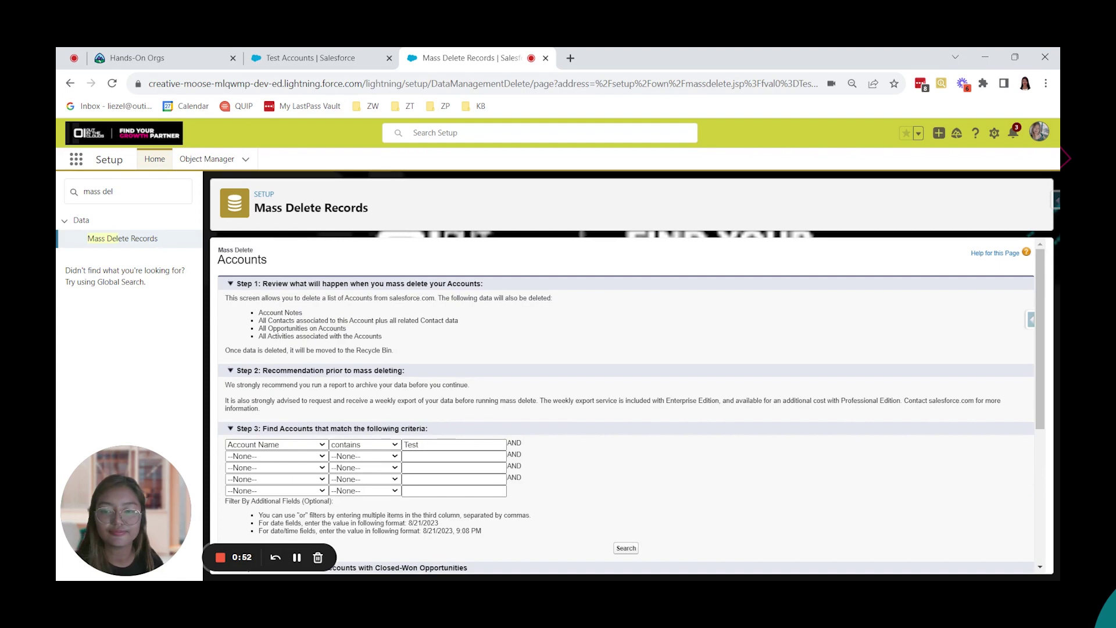
scroll(572, 438, down, 8)
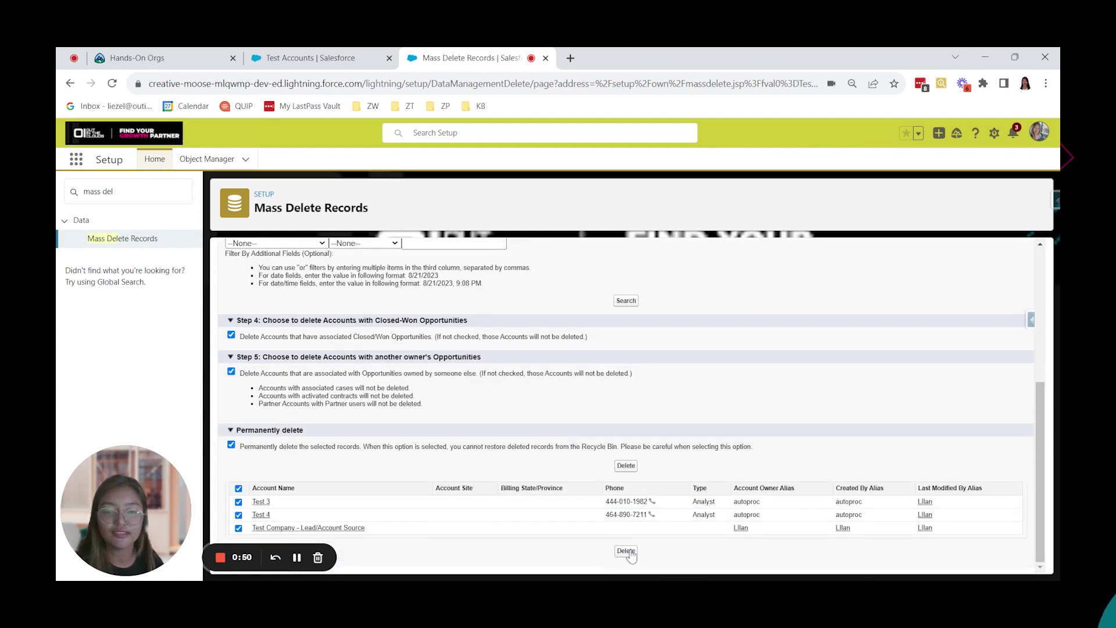
click(626, 550)
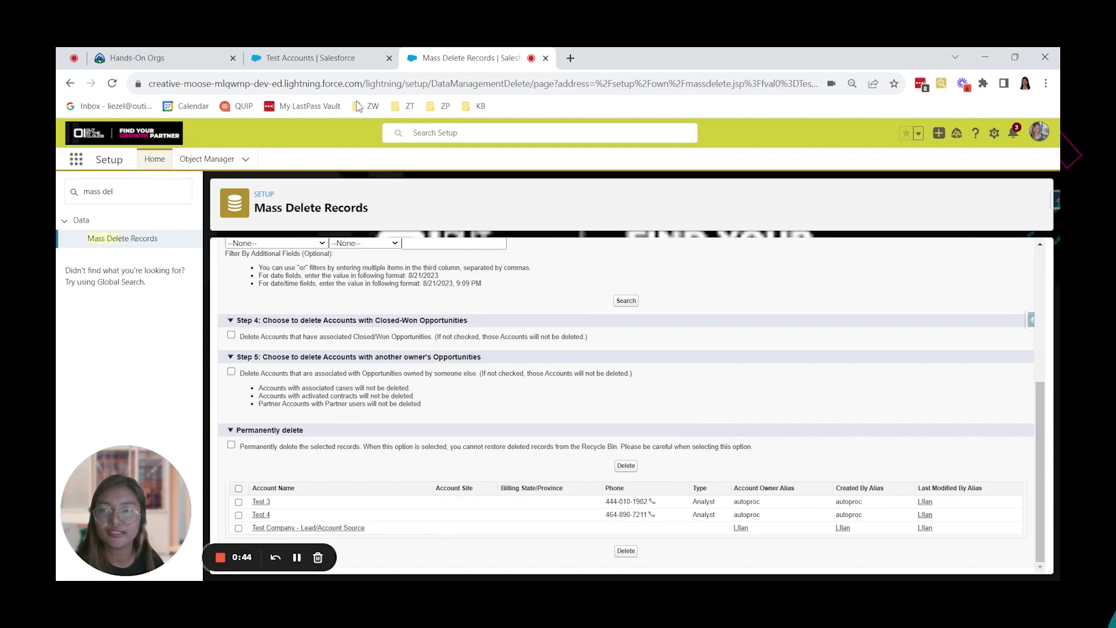
- Refresh the Test Accounts report, which now totals 3 records
click(282, 60)
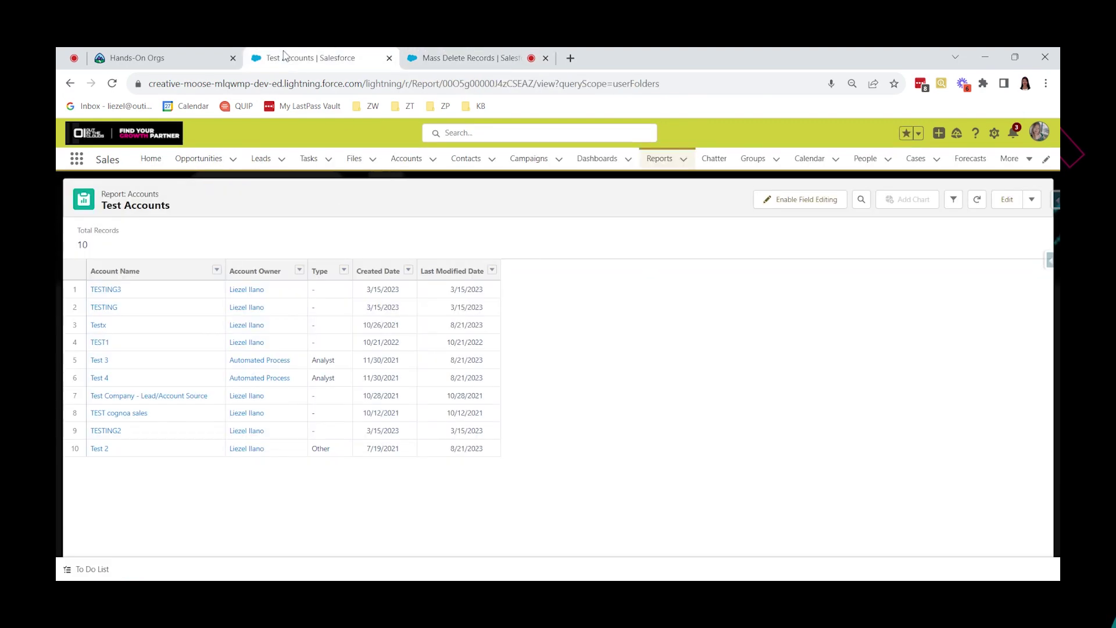
click(977, 200)
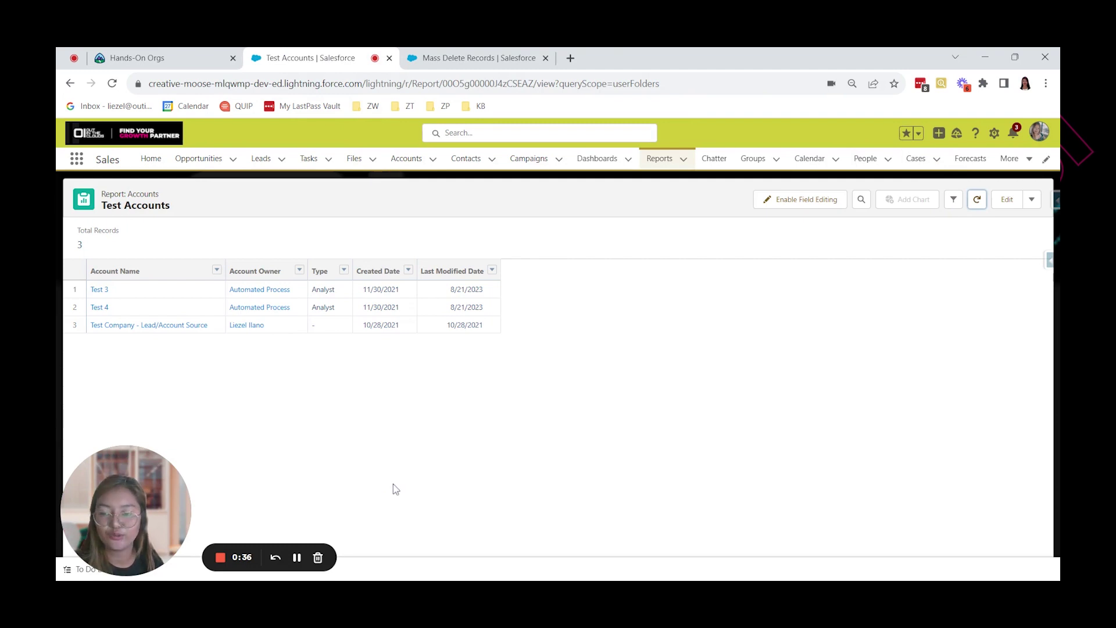
click(297, 557)
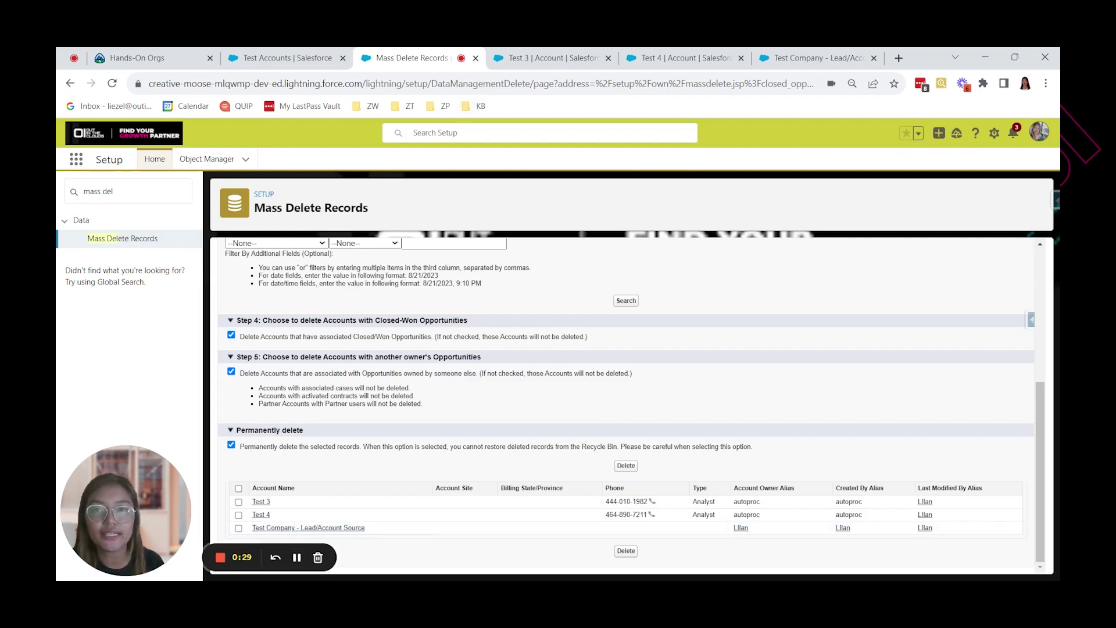
- Try deleting Test 3, note the two blocking case numbers, and return to the report
click(538, 61)
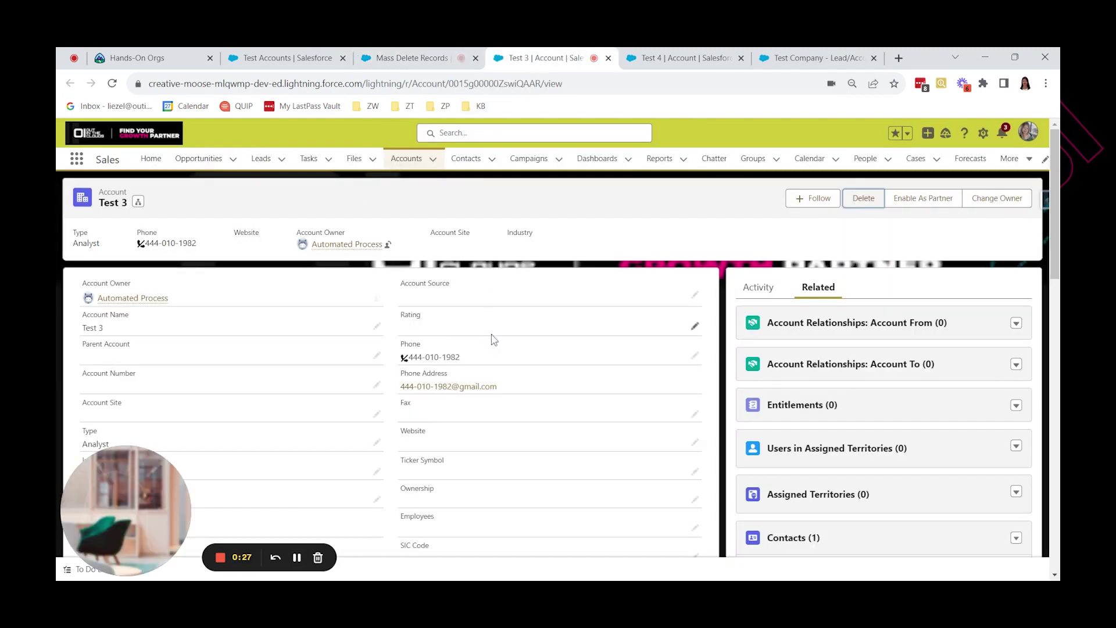
click(864, 200)
click(734, 379)
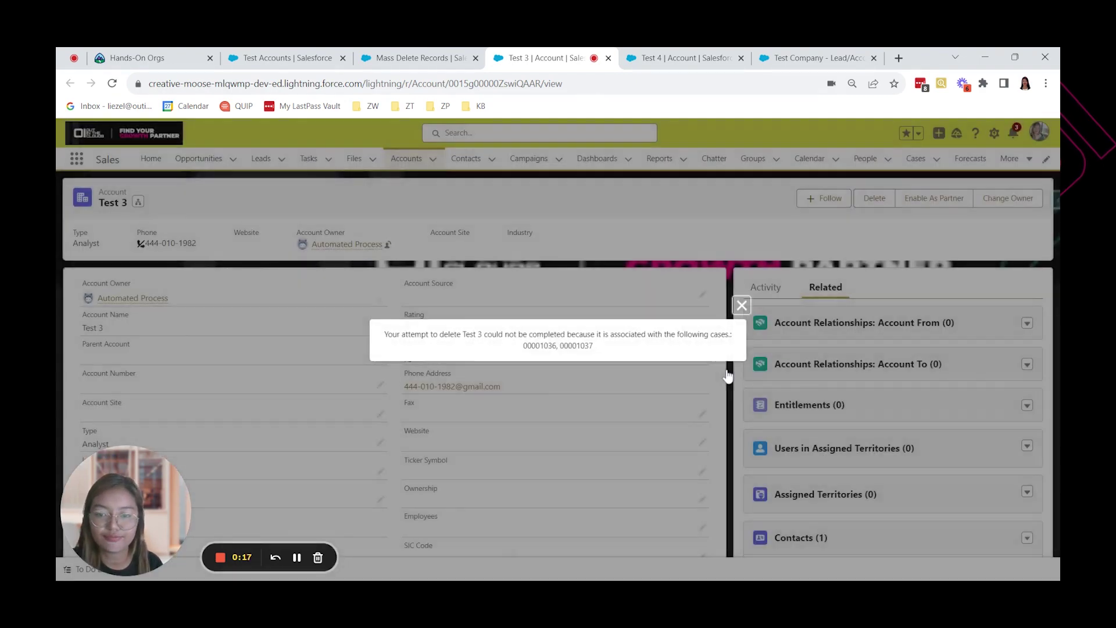
drag(439, 335, 719, 334)
drag(594, 347, 521, 349)
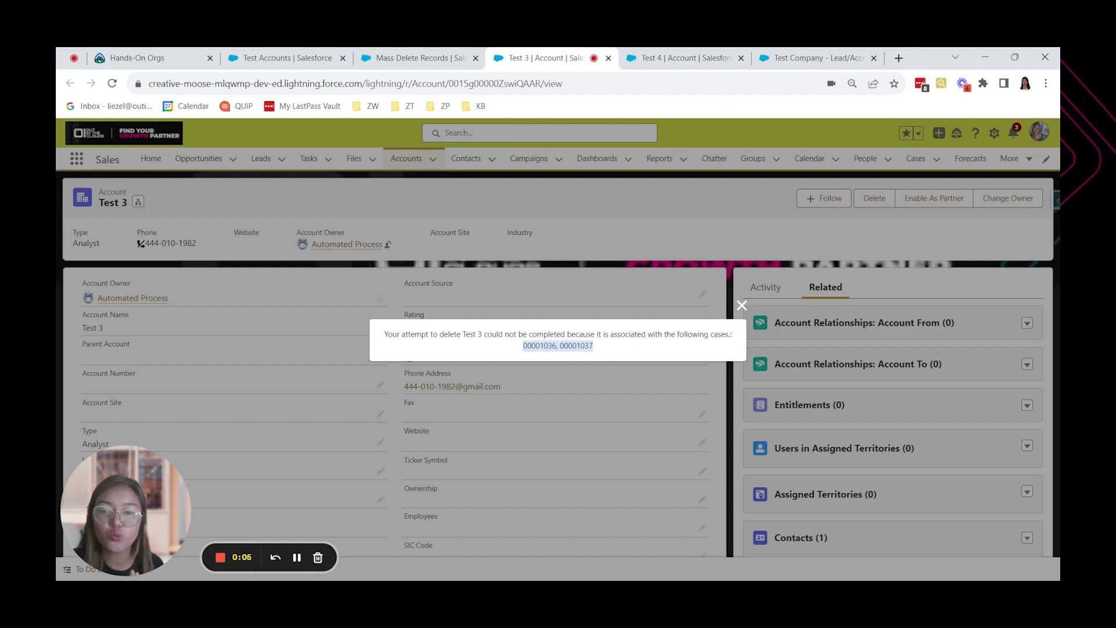
click(290, 58)
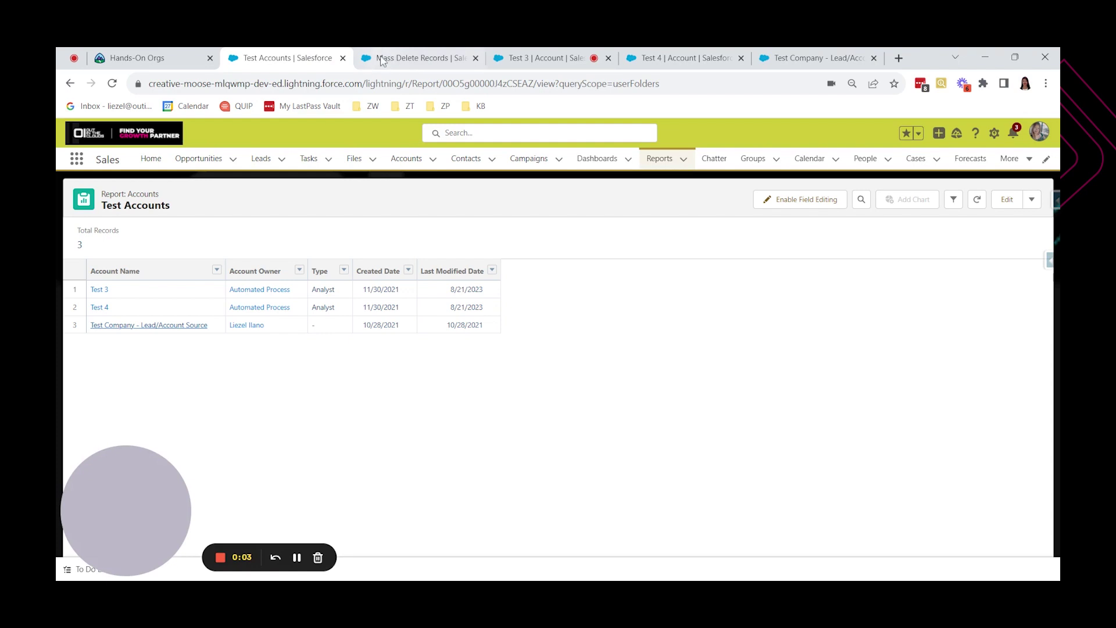